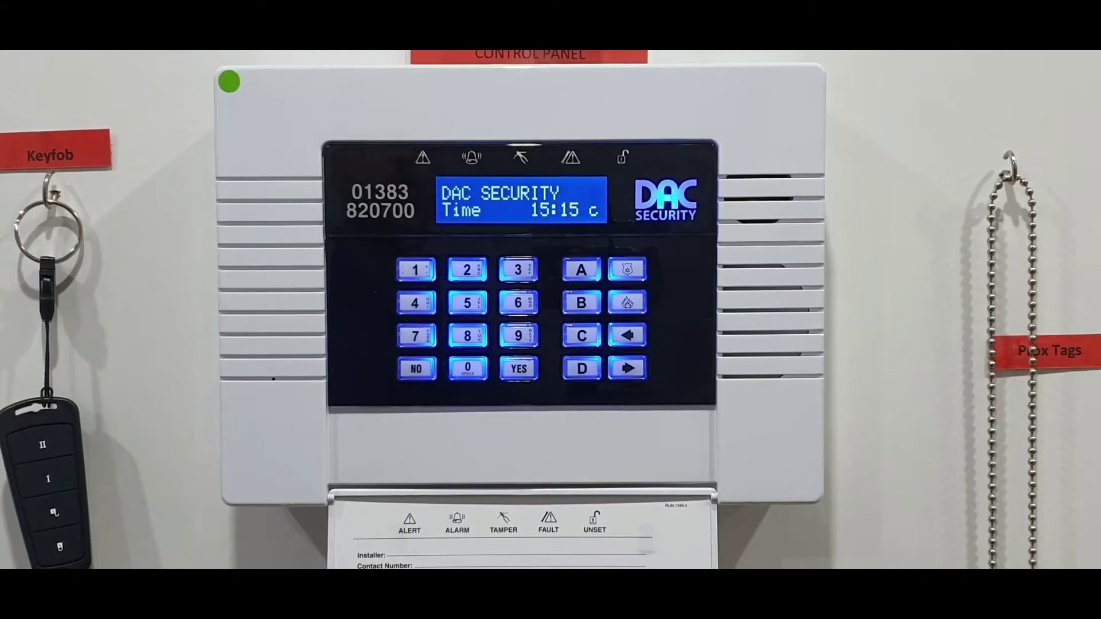
Step: Press D on the DAC Security keypad to get the Enter Your Code prompt
left_click(581, 368)
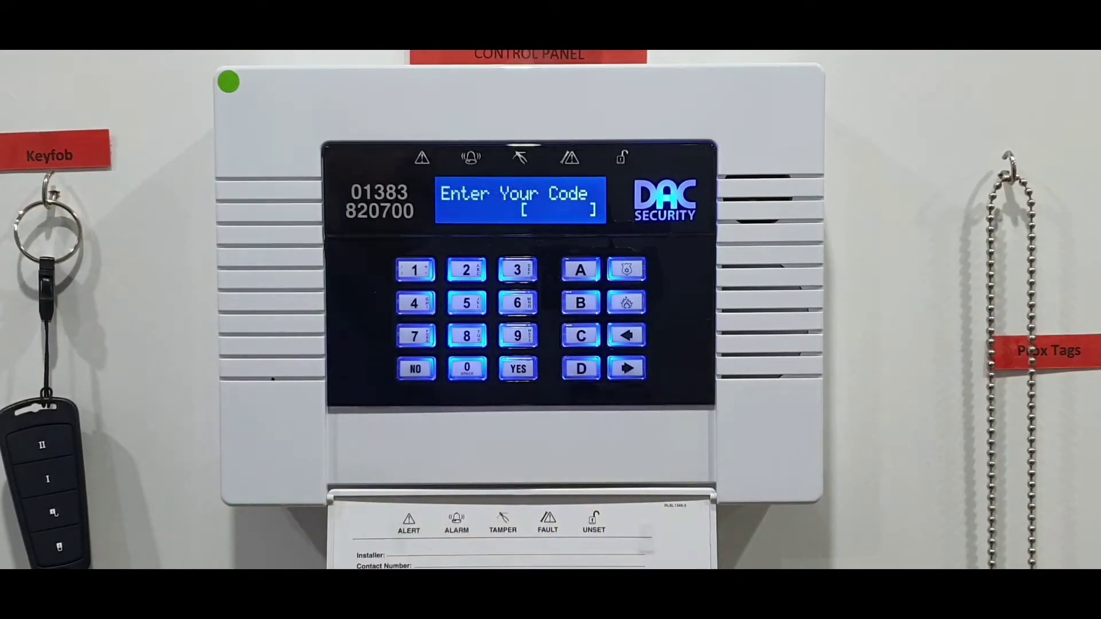
Step: Enter the four-digit user code on the keypad
left_click(416, 269)
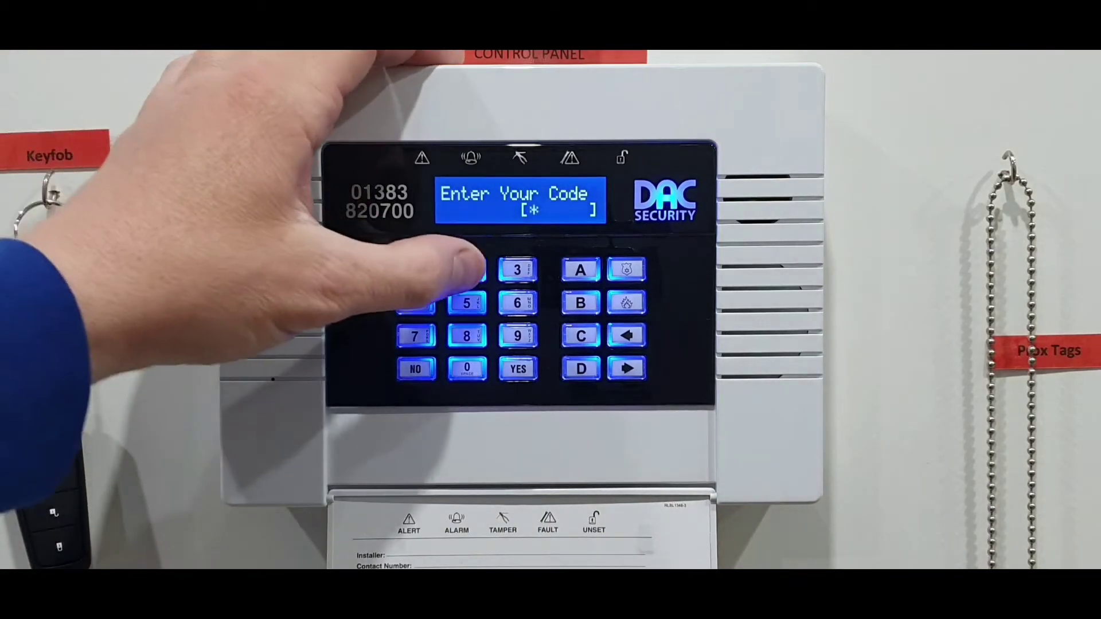
left_click(466, 270)
left_click(518, 270)
left_click(414, 303)
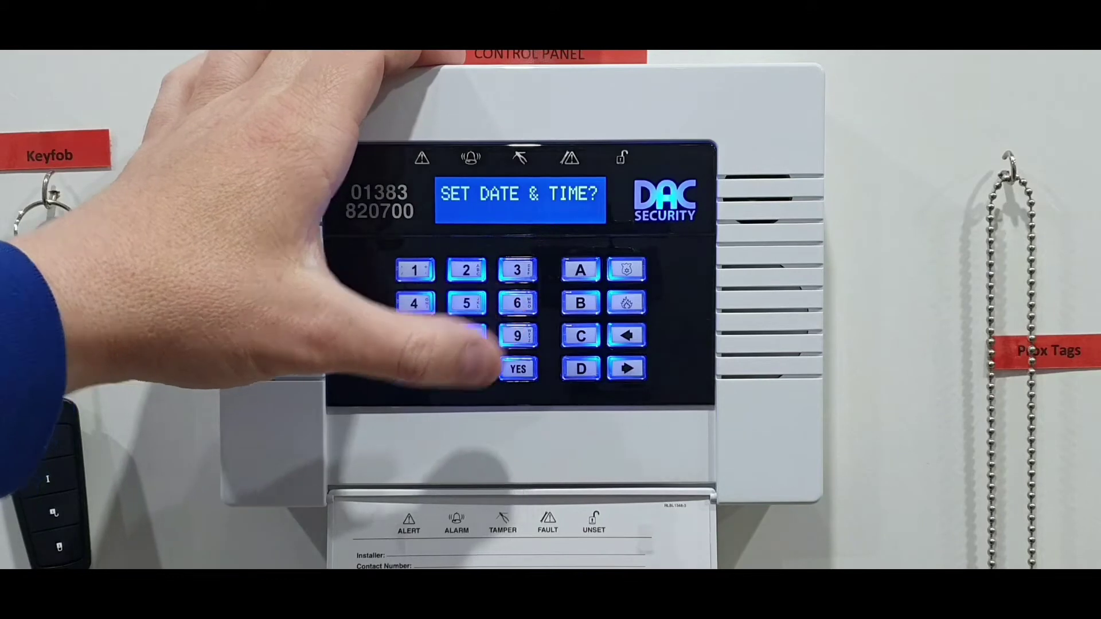
Step: Step through the menu options with NO to reach WI-FI SETUP?
left_click(415, 368)
left_click(416, 368)
left_click(415, 369)
left_click(415, 368)
left_click(416, 368)
left_click(415, 368)
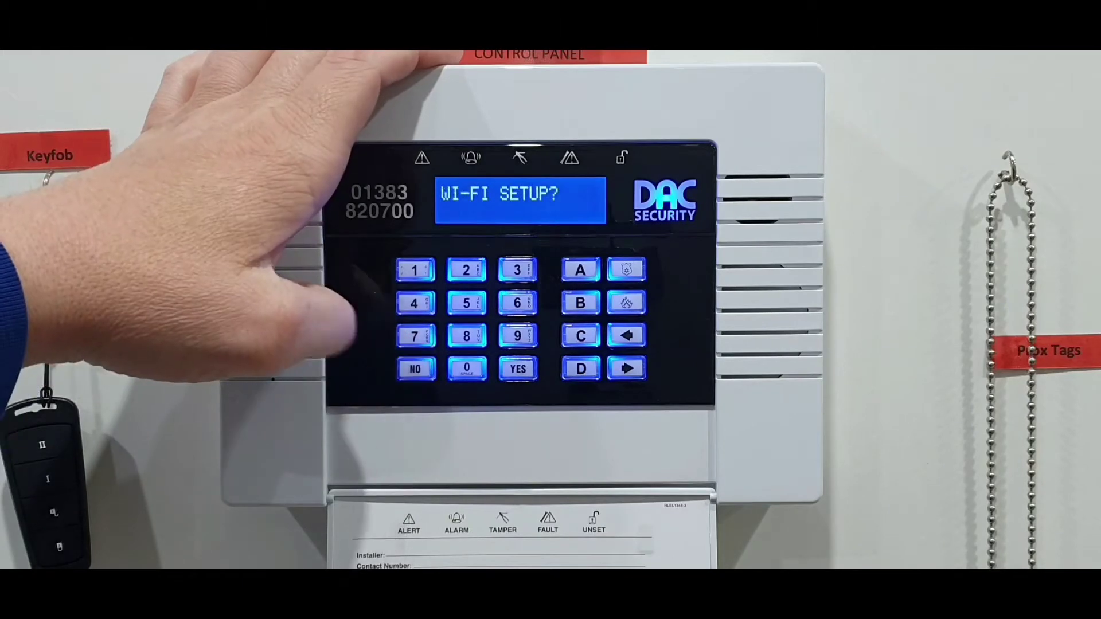
left_click(415, 368)
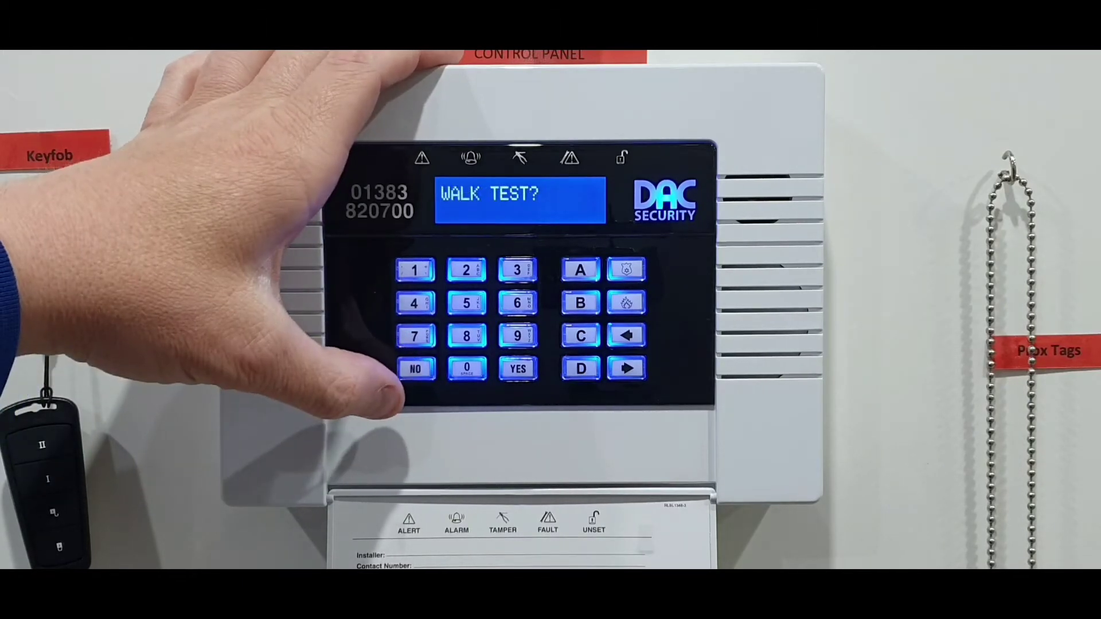
left_click(626, 335)
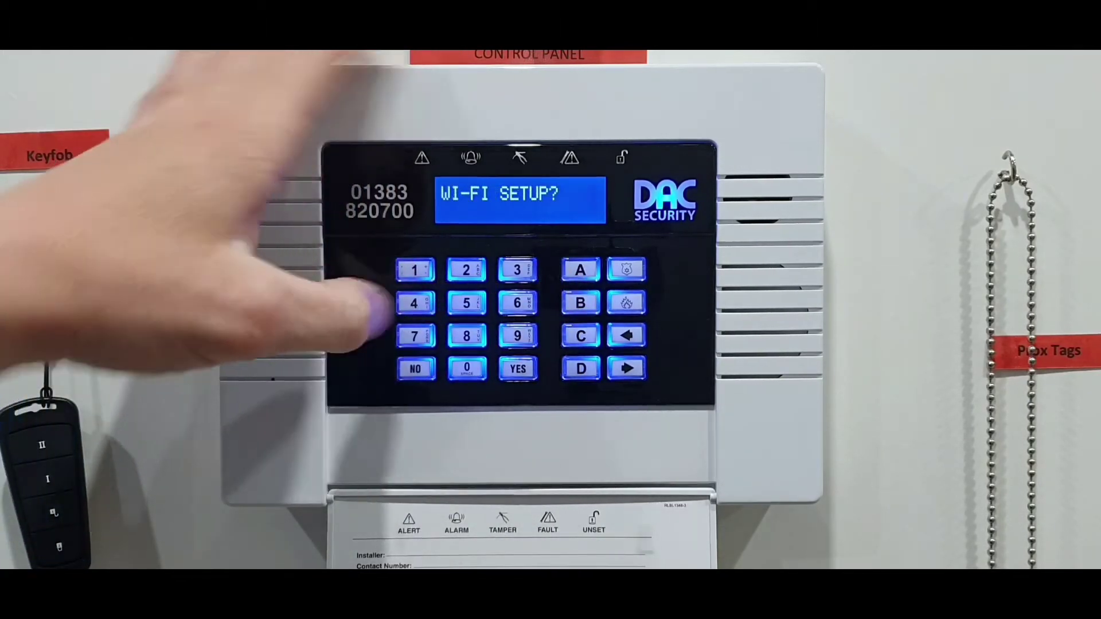
Step: Answer YES three times to start setup with a Wi-Fi device
left_click(518, 369)
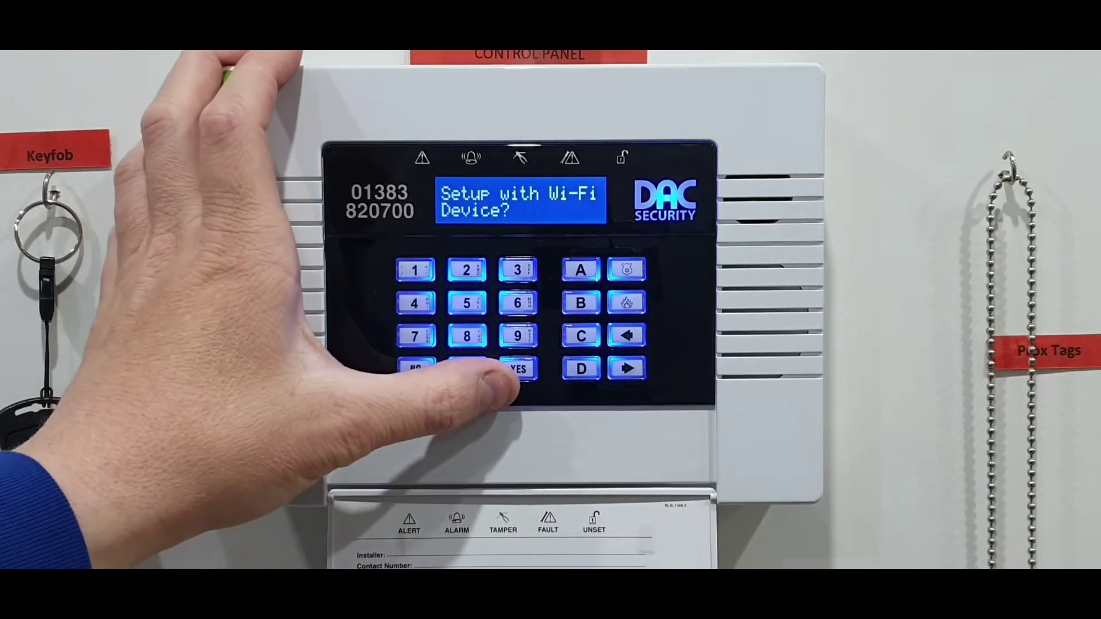
left_click(518, 368)
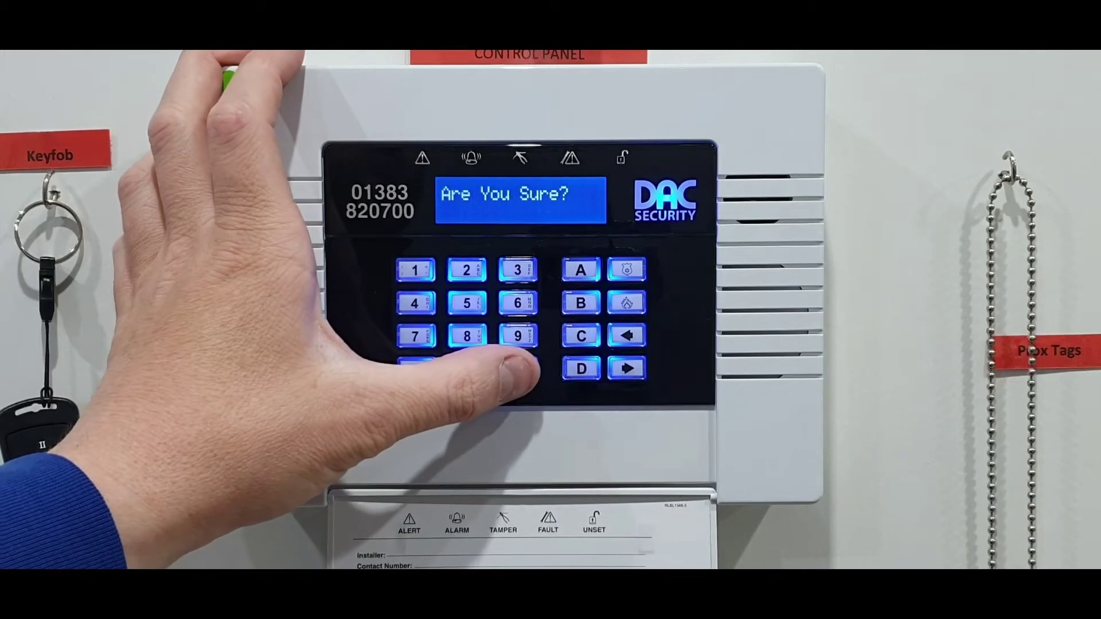
left_click(518, 369)
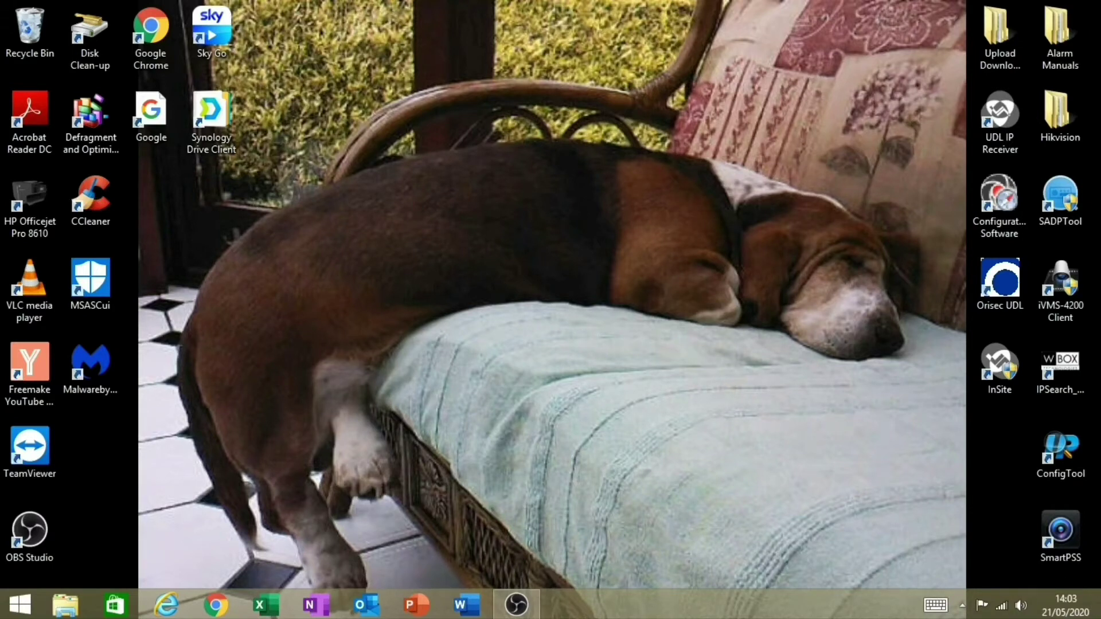
Step: Show the Networks pane listing AEH6UQ2Q and the connected NETGEAR58 via Settings
mouse_move(1098, 616)
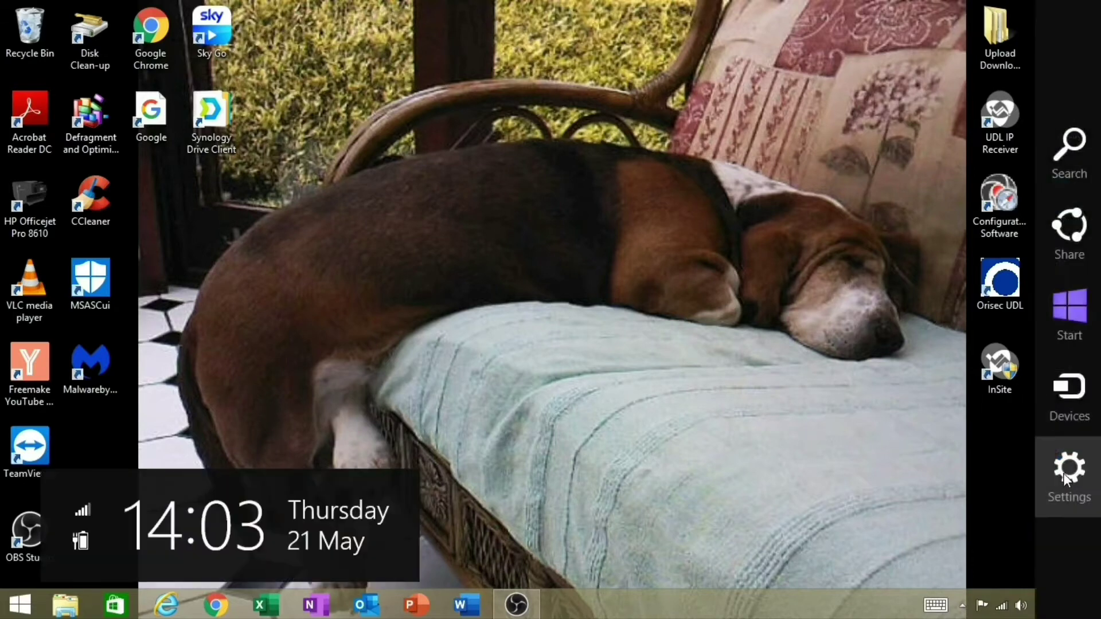
left_click(1064, 477)
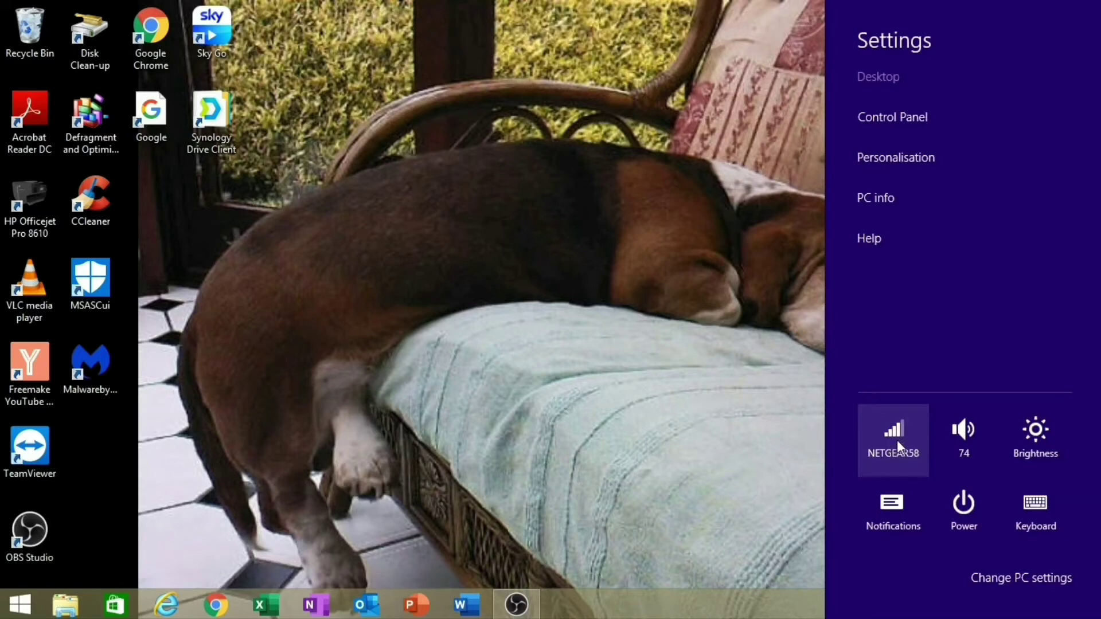
left_click(897, 439)
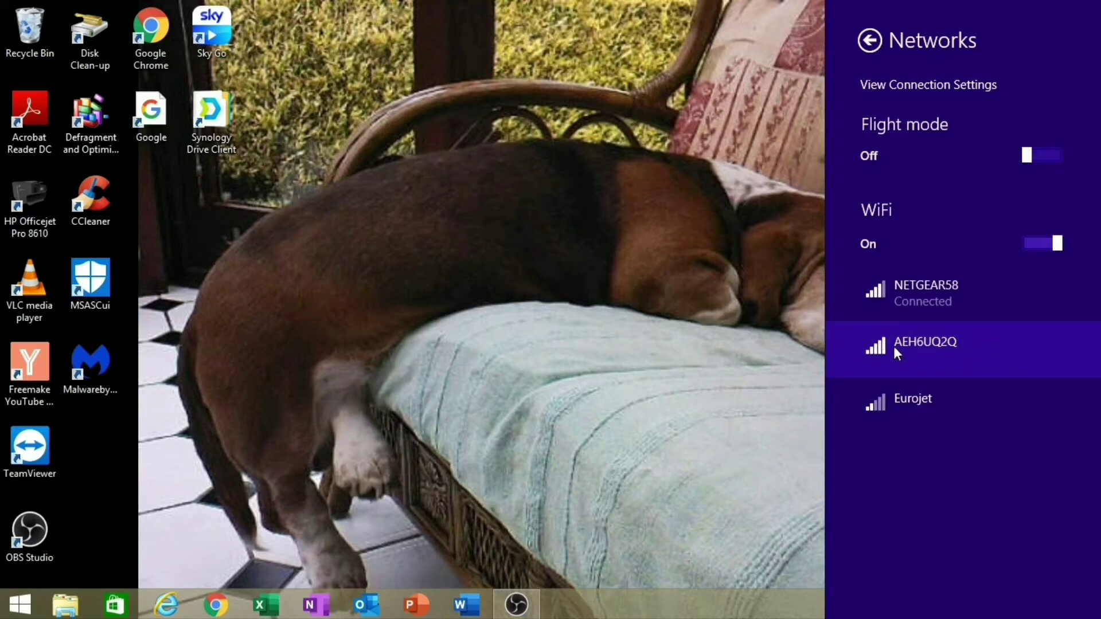
Step: Connect to the AEH6UQ2Q hotspot with its security key, declining device sharing
left_click(919, 350)
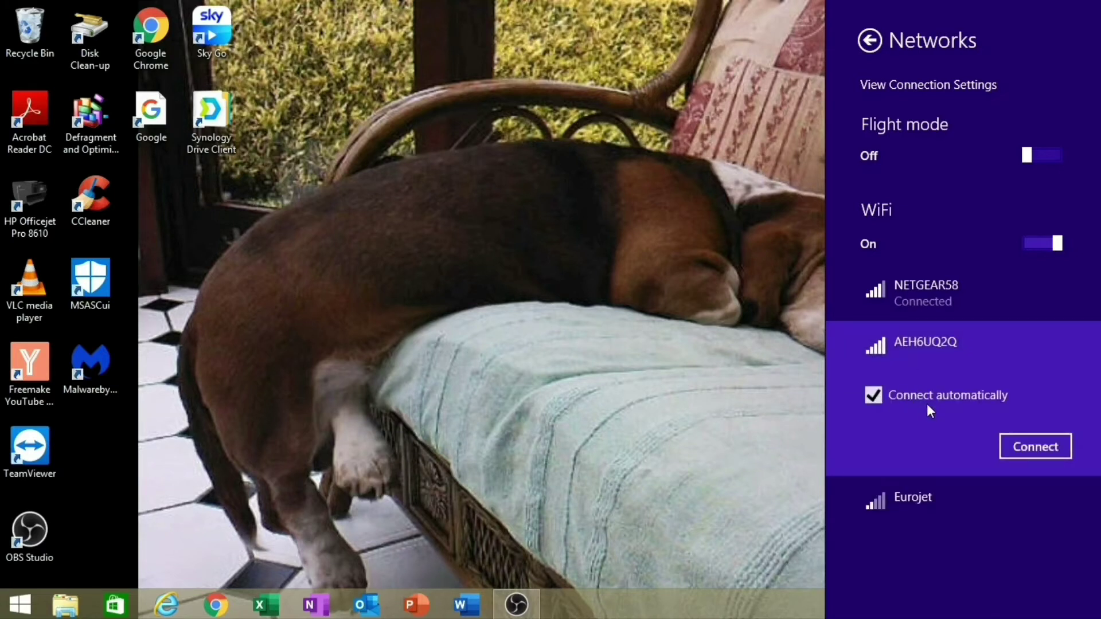
left_click(1031, 449)
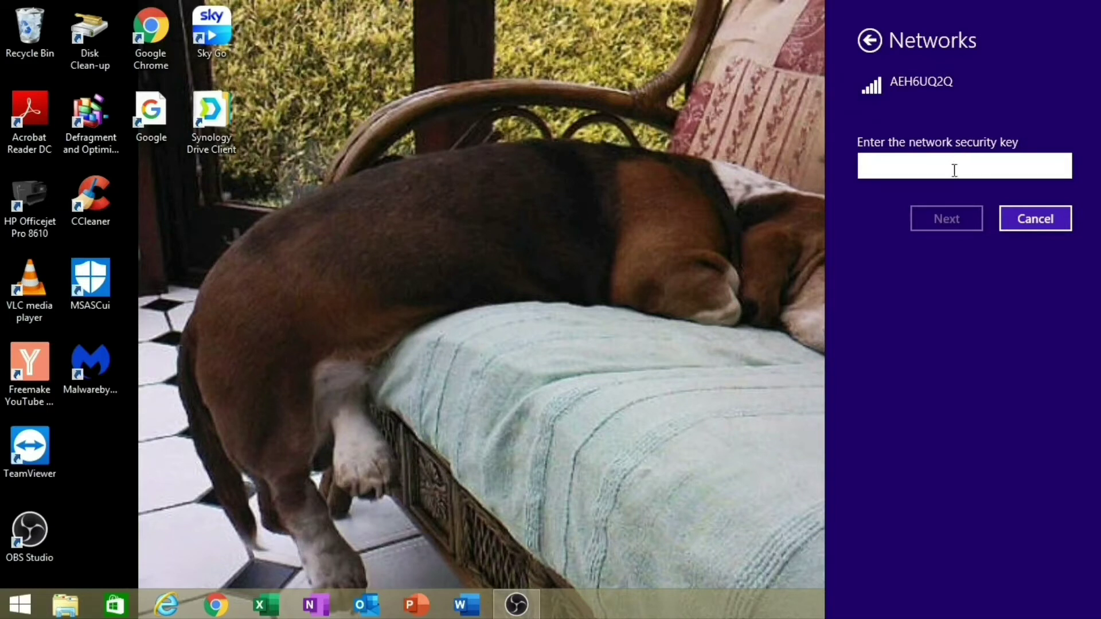
type("••")
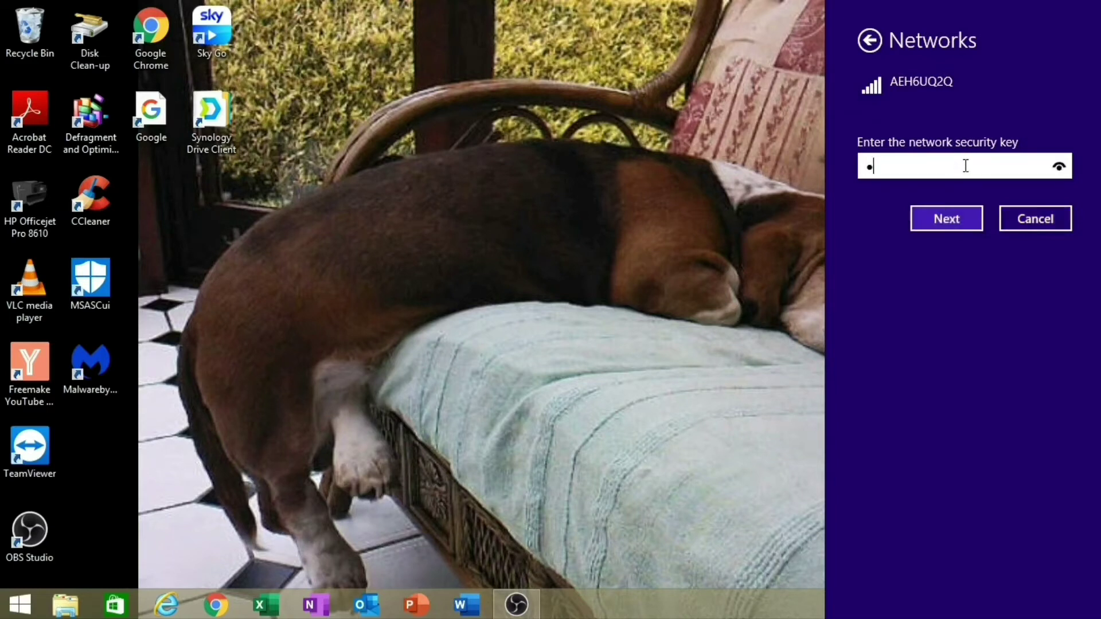
type("•••••••")
left_click(1059, 168)
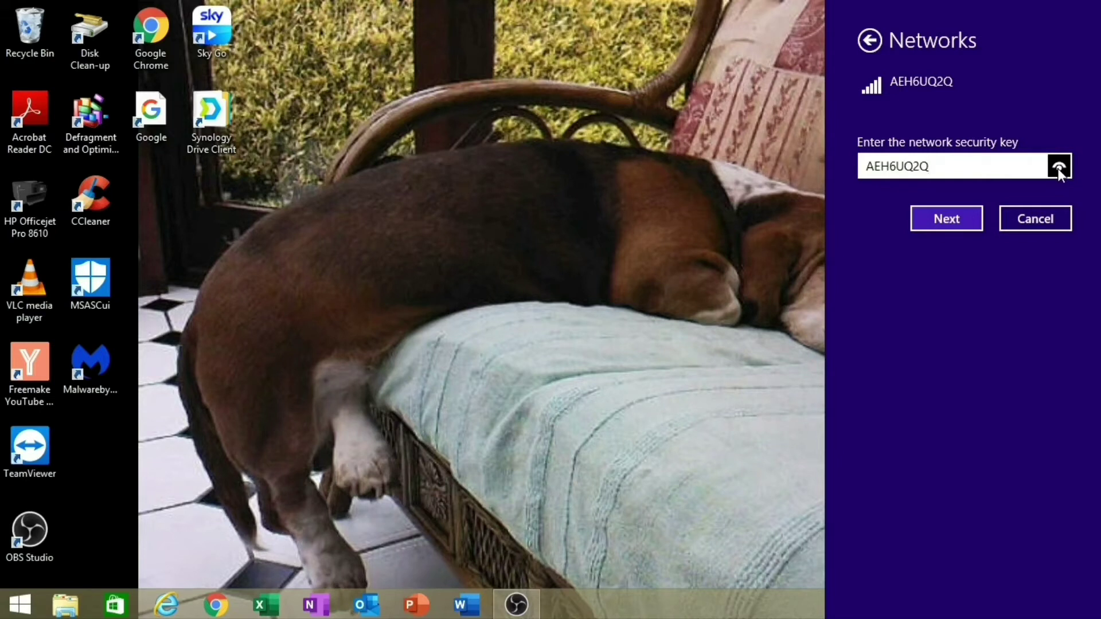
left_click(954, 218)
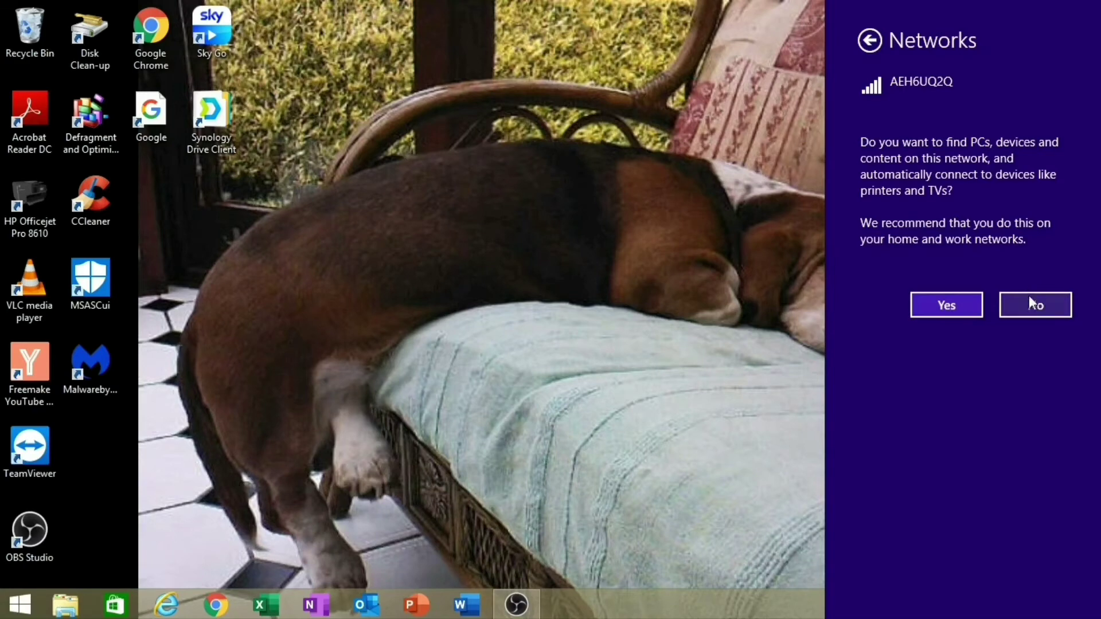
left_click(1030, 302)
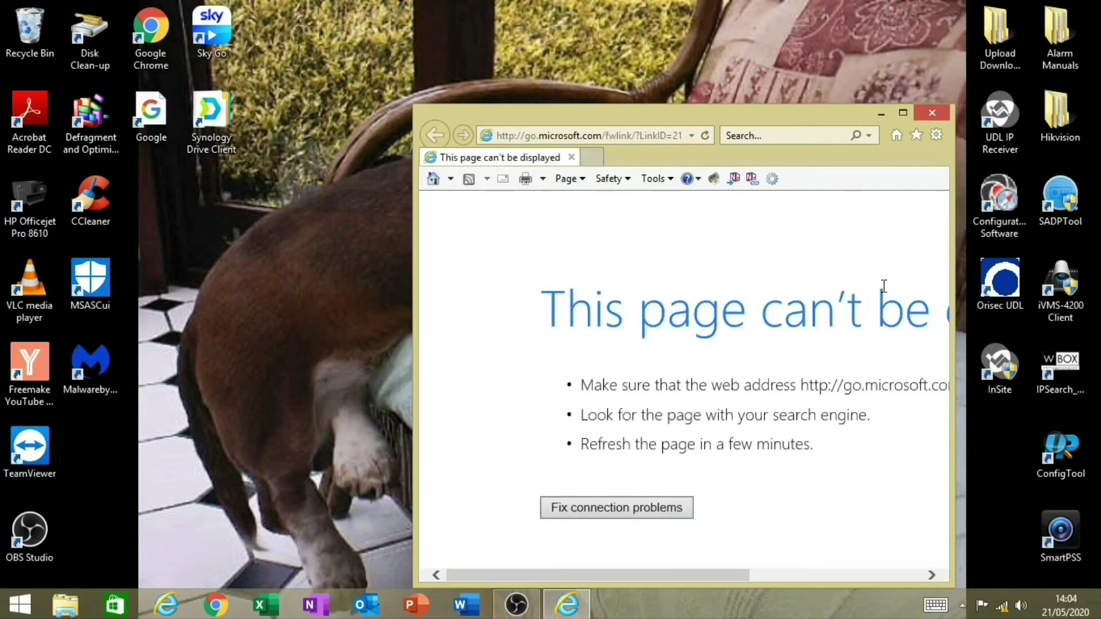
Step: Maximize the Internet Explorer window showing the page-can't-be-displayed error
left_click(902, 112)
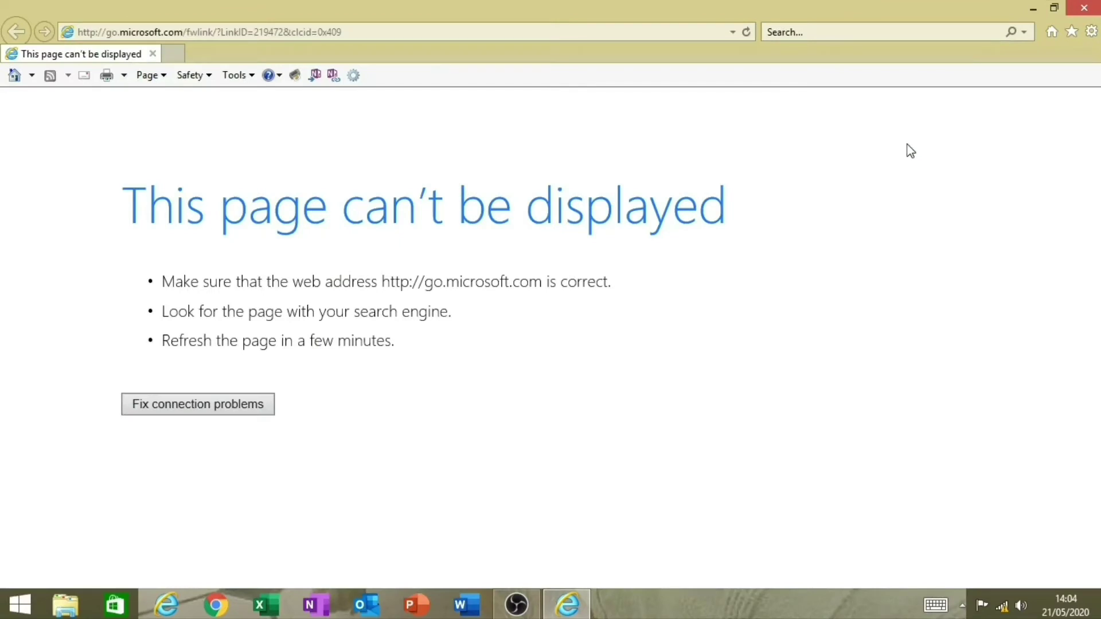
left_click(207, 30)
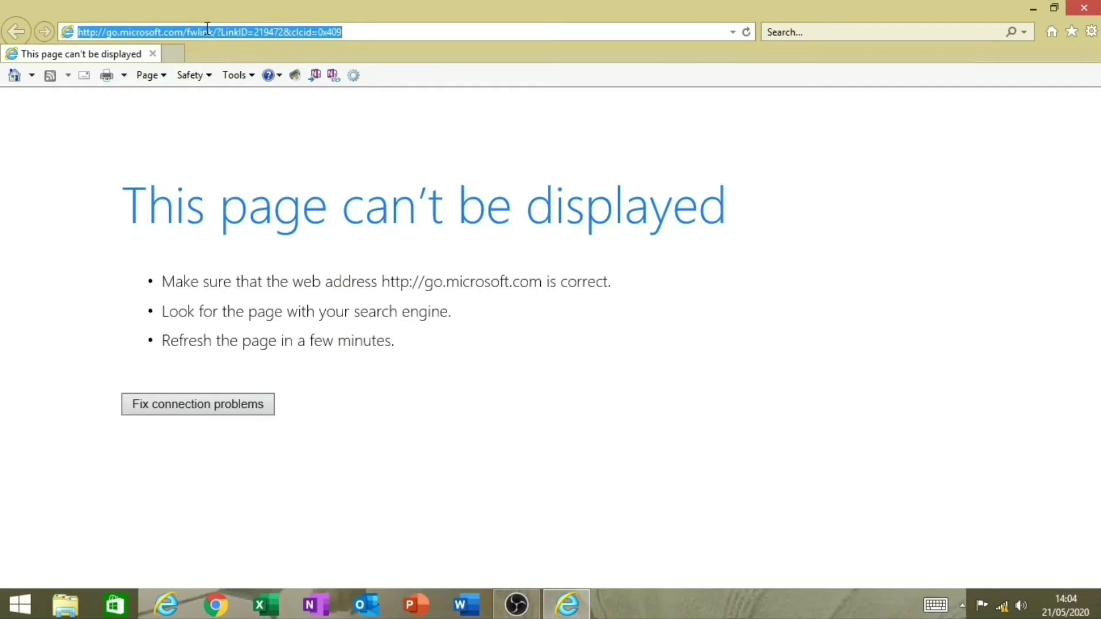
Step: Go to 192.168.0.1 to load the panel's xygb-start setup page
type("192.")
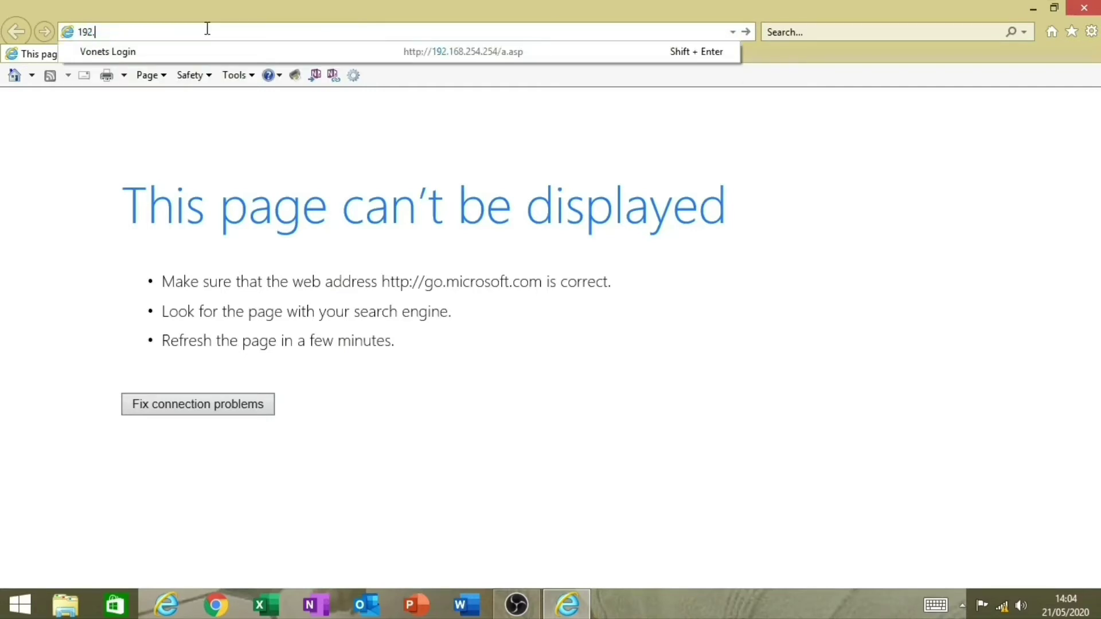
type("168")
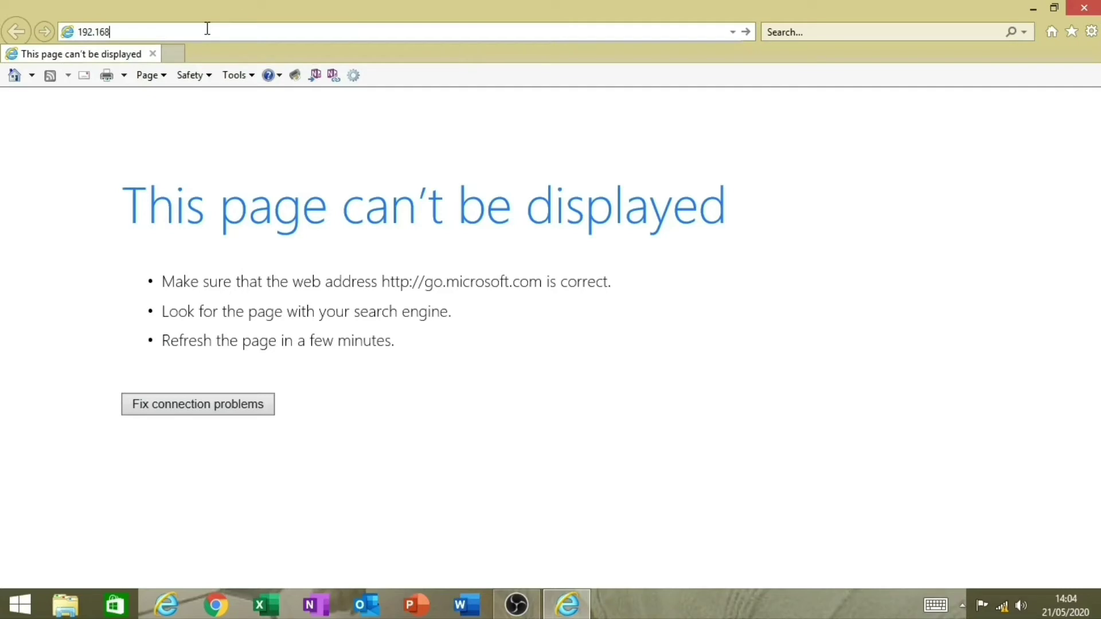
type(".0.1")
key("Return")
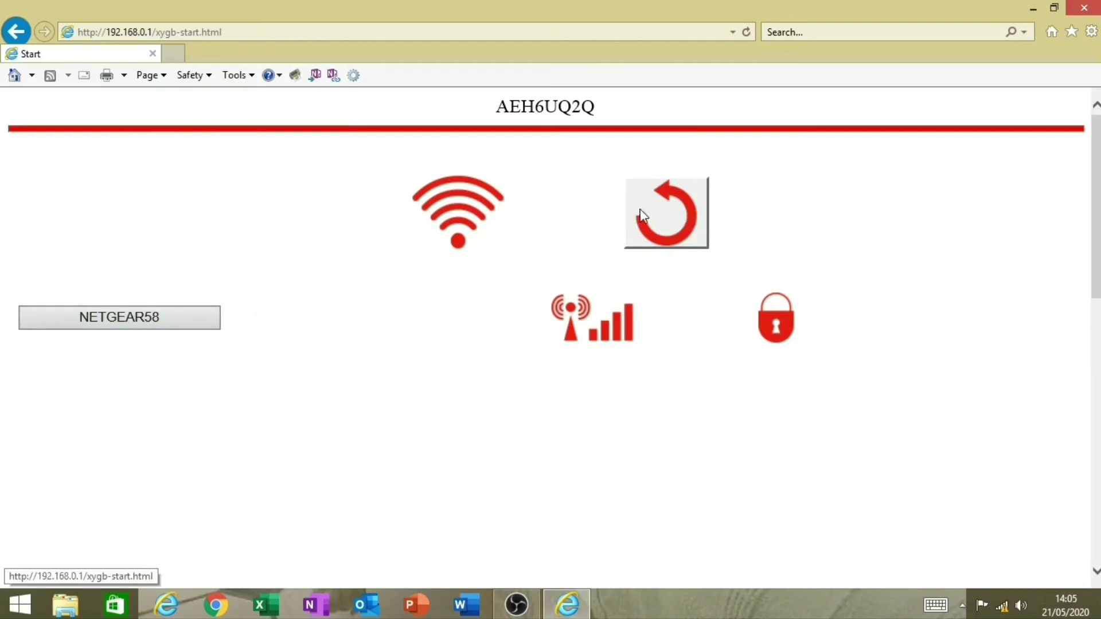
Step: Rescan for Wi-Fi networks, then select NETGEAR58 from the list
left_click(667, 217)
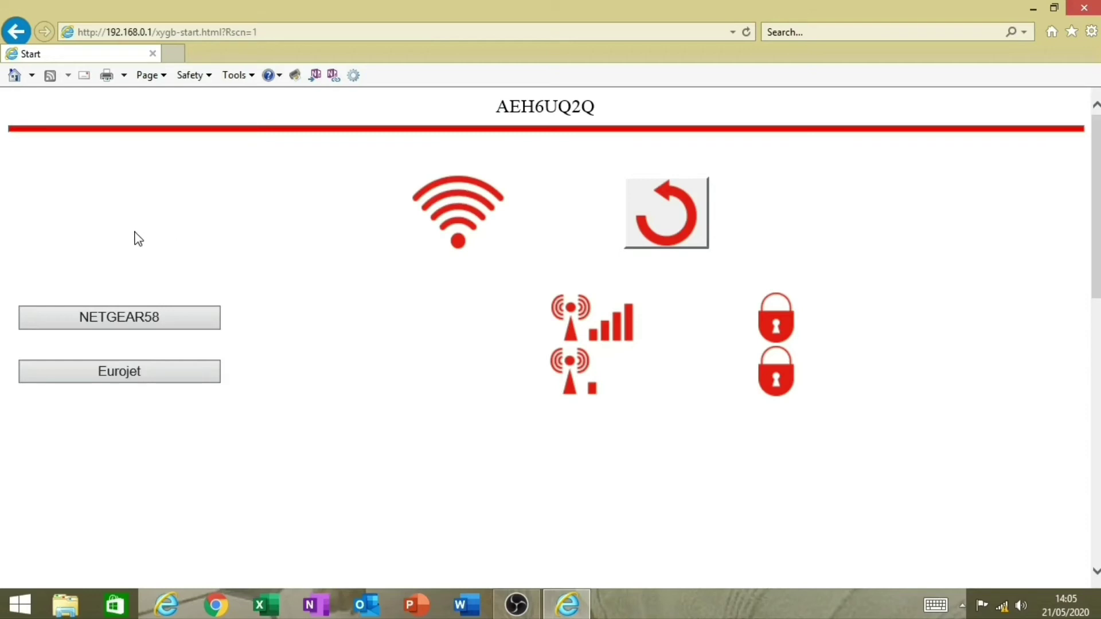
left_click(121, 320)
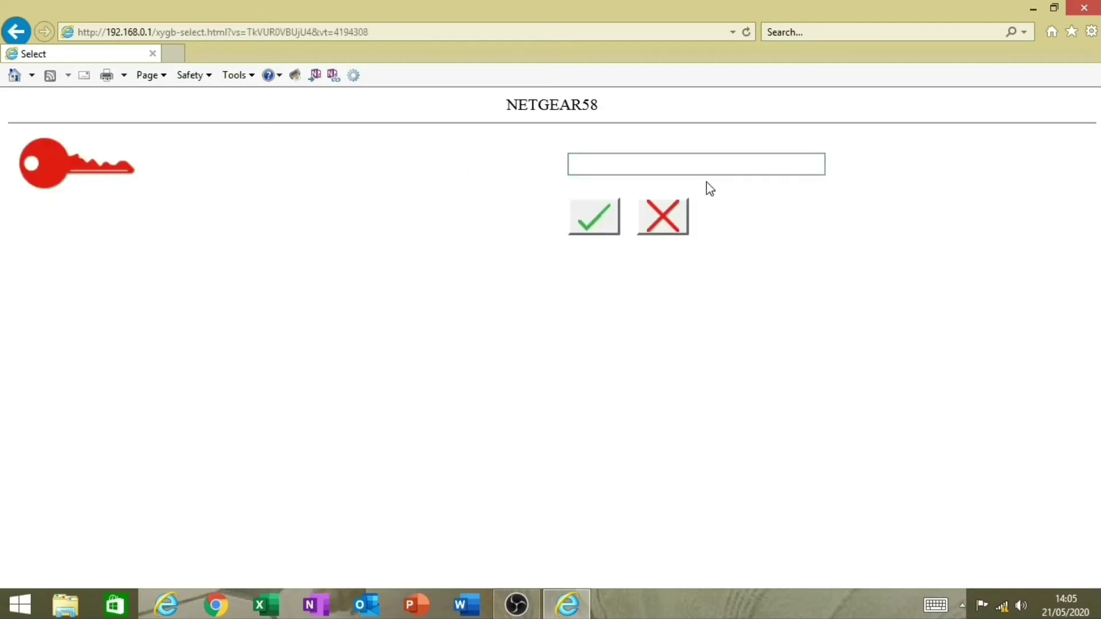
Step: Enter the NETGEAR58 Wi-Fi key with Caps Lock off, verify it, and submit
left_click(668, 166)
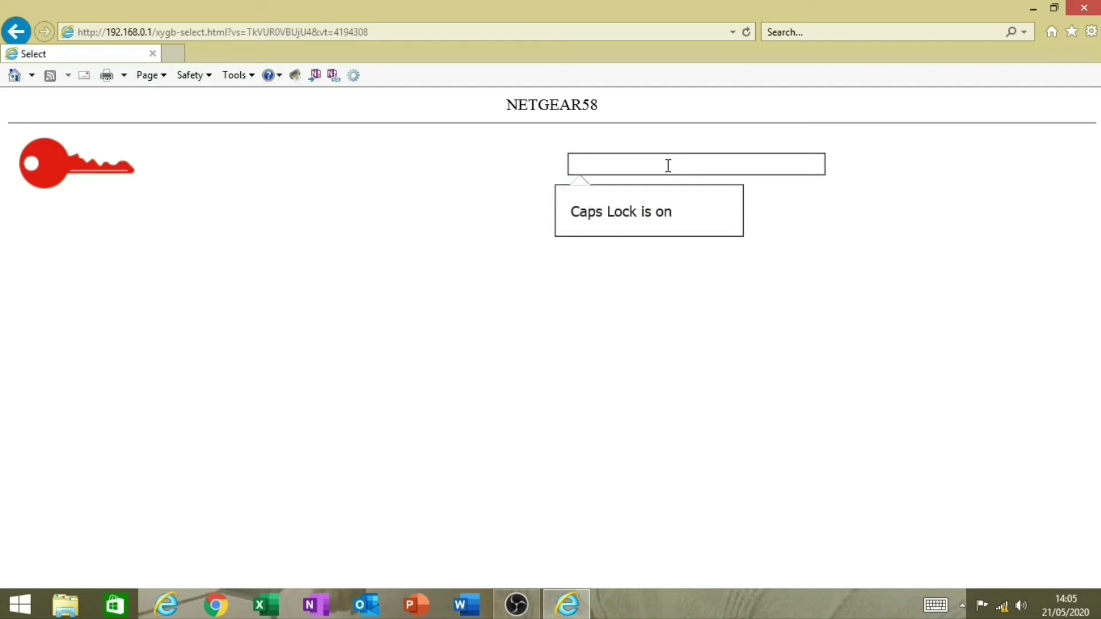
key("Caps_Lock")
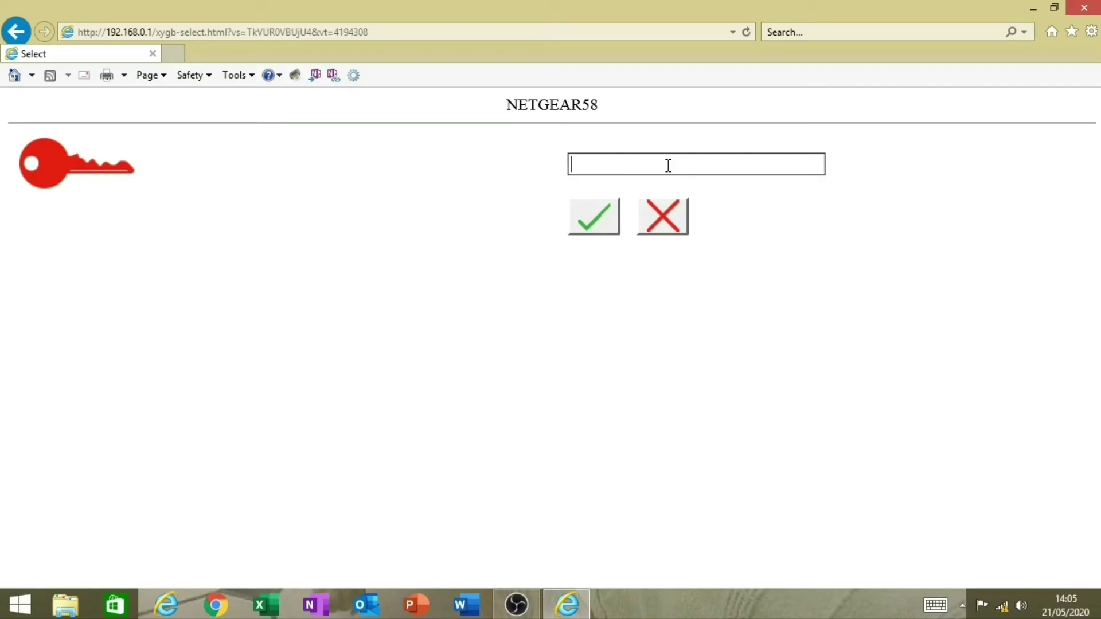
type("•••••••••")
left_click(816, 166)
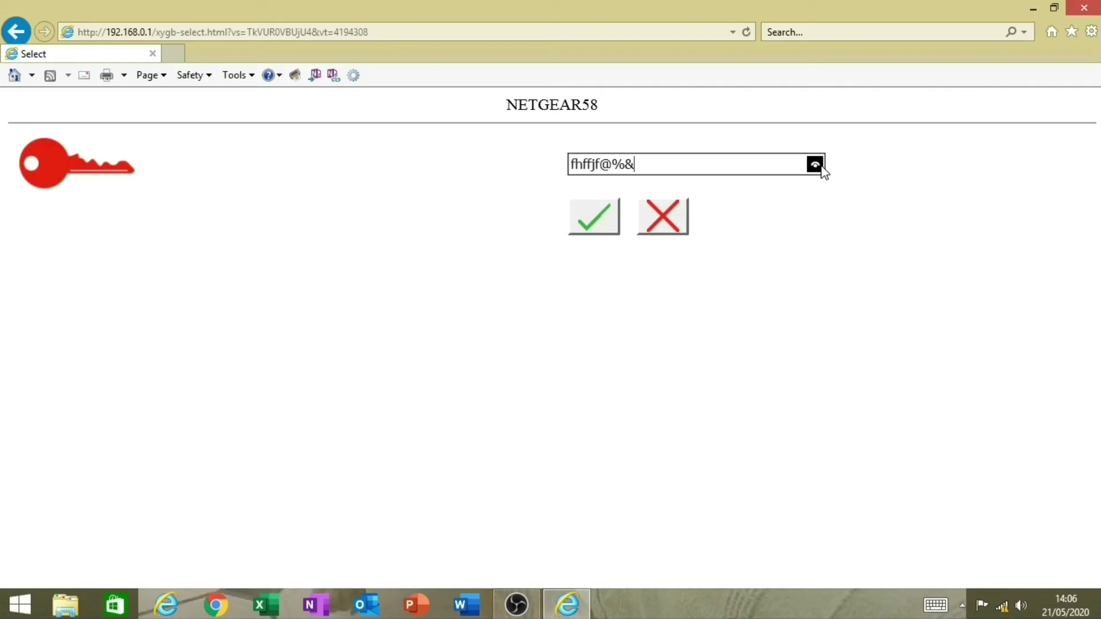
left_click_drag(821, 168, 821, 169)
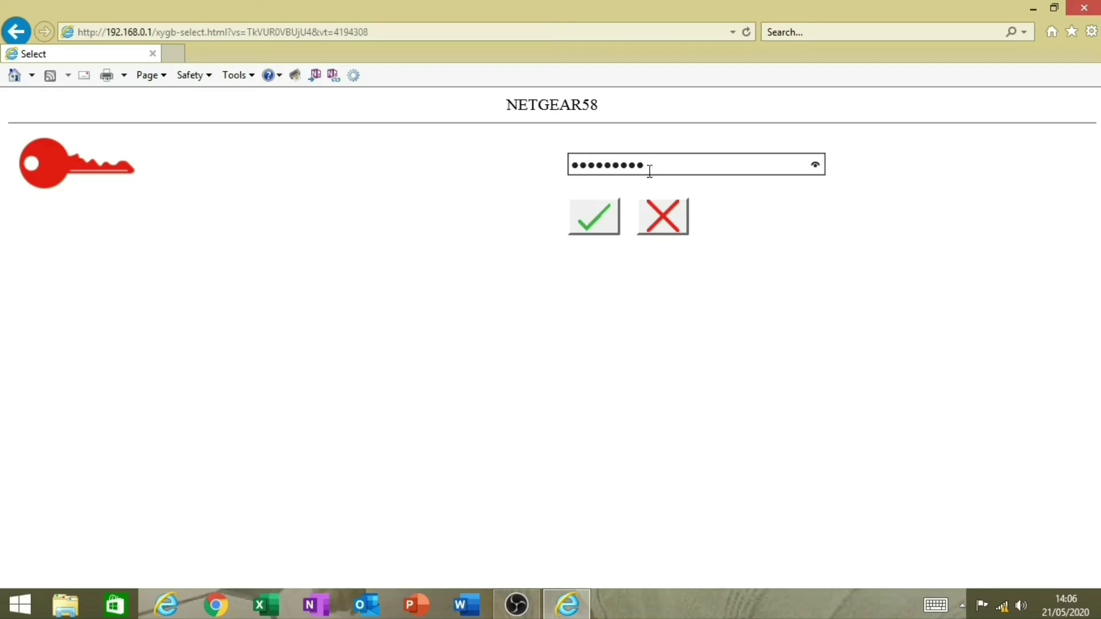
left_click(602, 216)
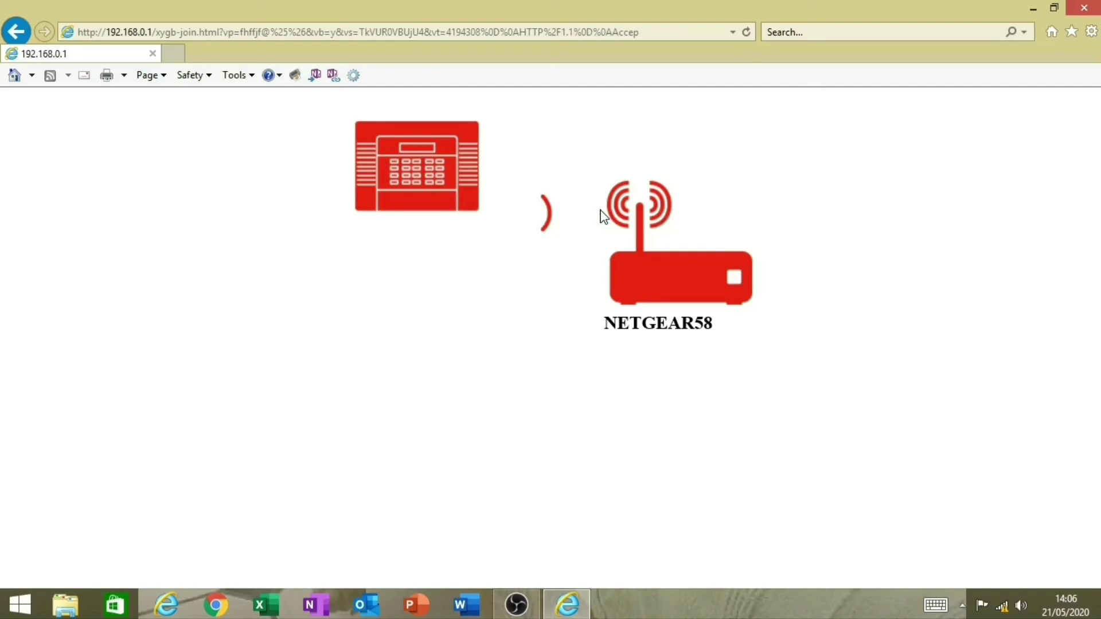